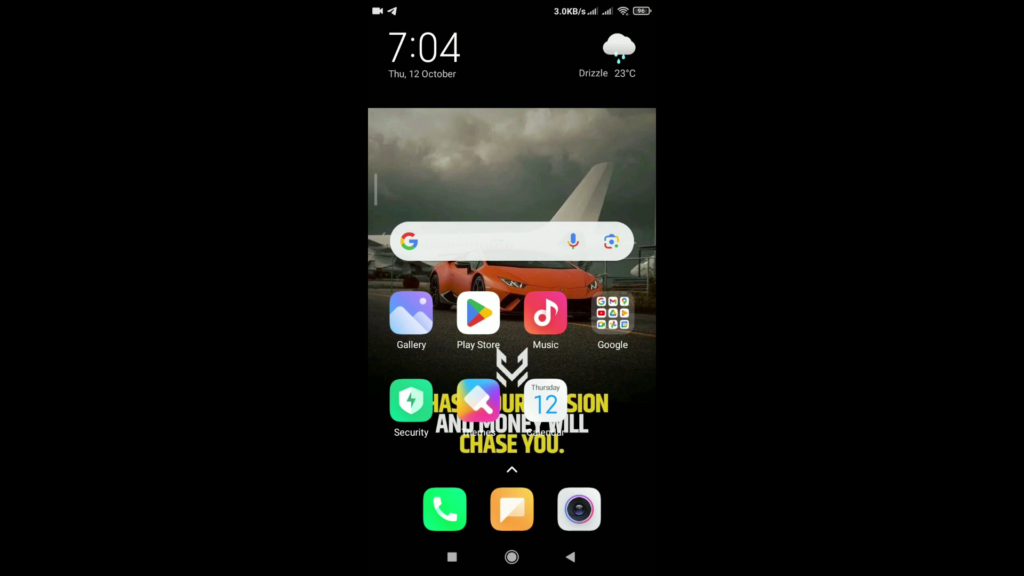
# Step: Open the Google apps folder on the Android home screen
pyautogui.click(613, 317)
# Step: Launch Gmail from the Google folder and show its signed-in accounts
pyautogui.click(507, 176)
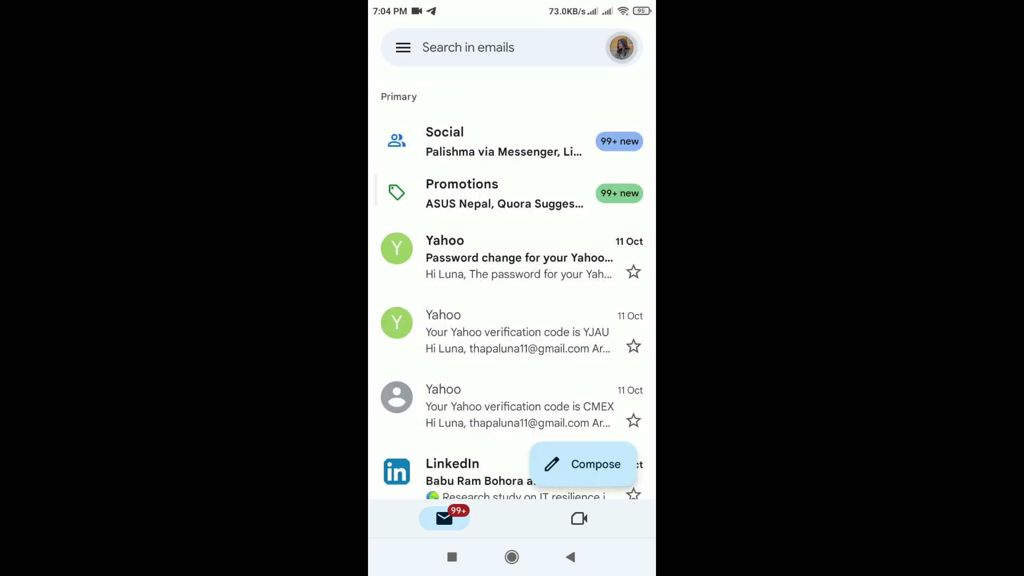
pyautogui.click(620, 47)
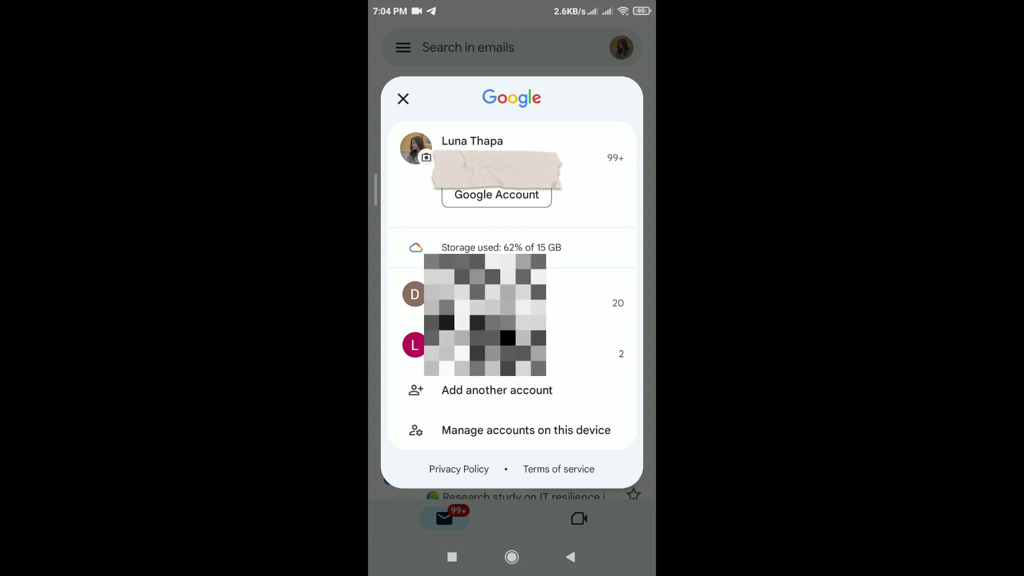
# Step: Choose 'Add another account' and pick Google as the email provider
pyautogui.click(497, 390)
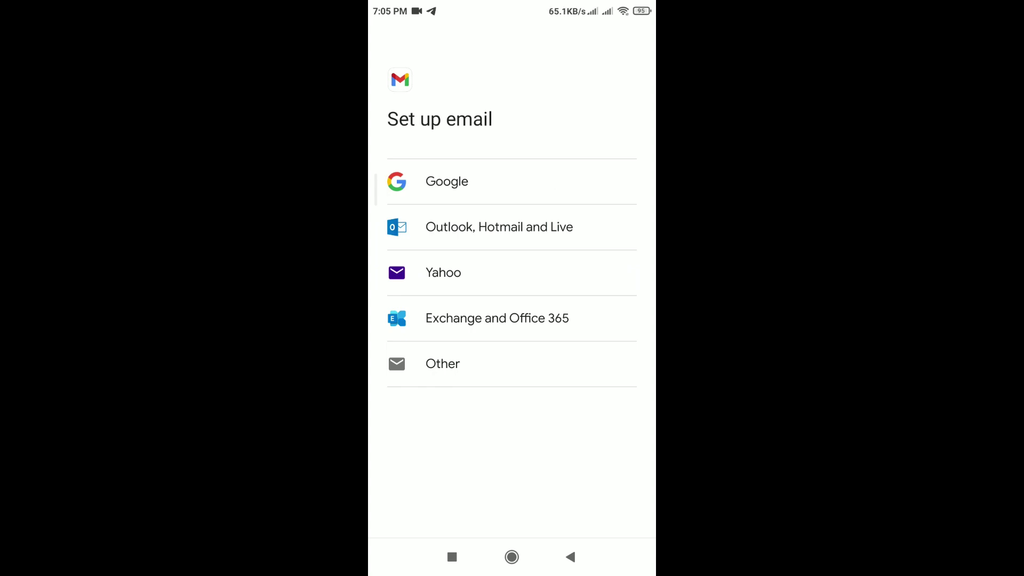
pyautogui.click(446, 181)
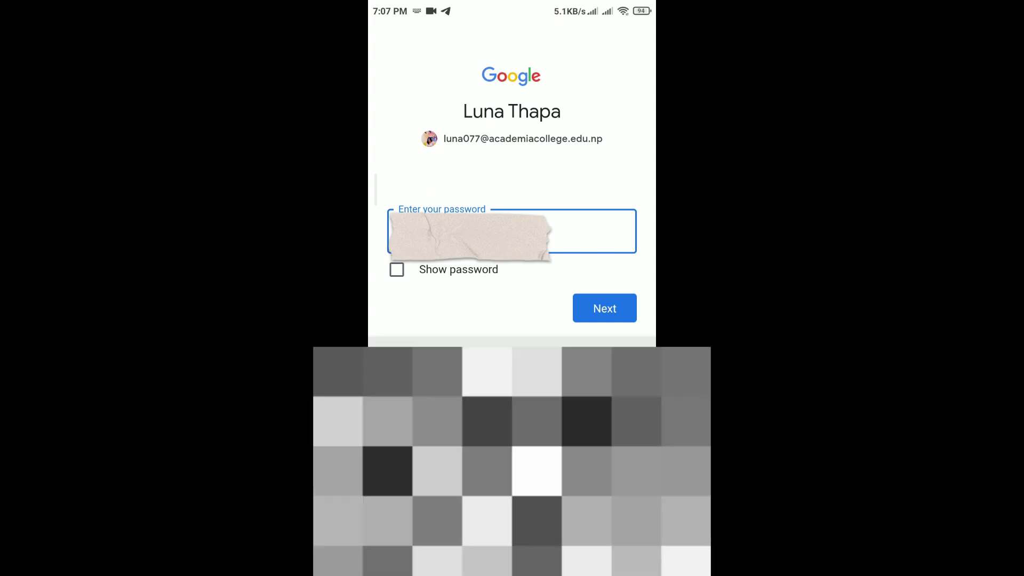
# Step: Submit the entered password to continue the Google sign-in
pyautogui.press('Return')
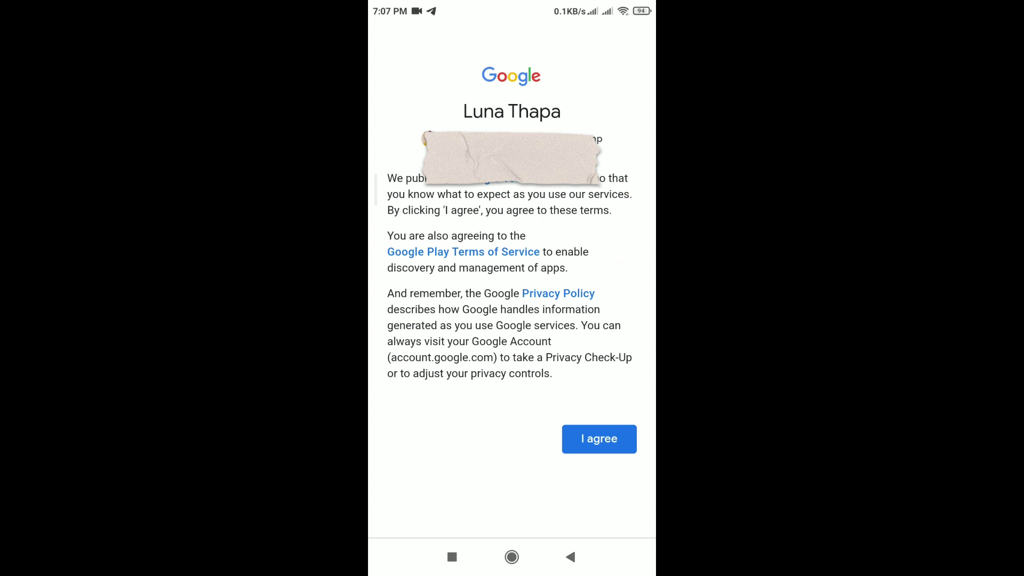